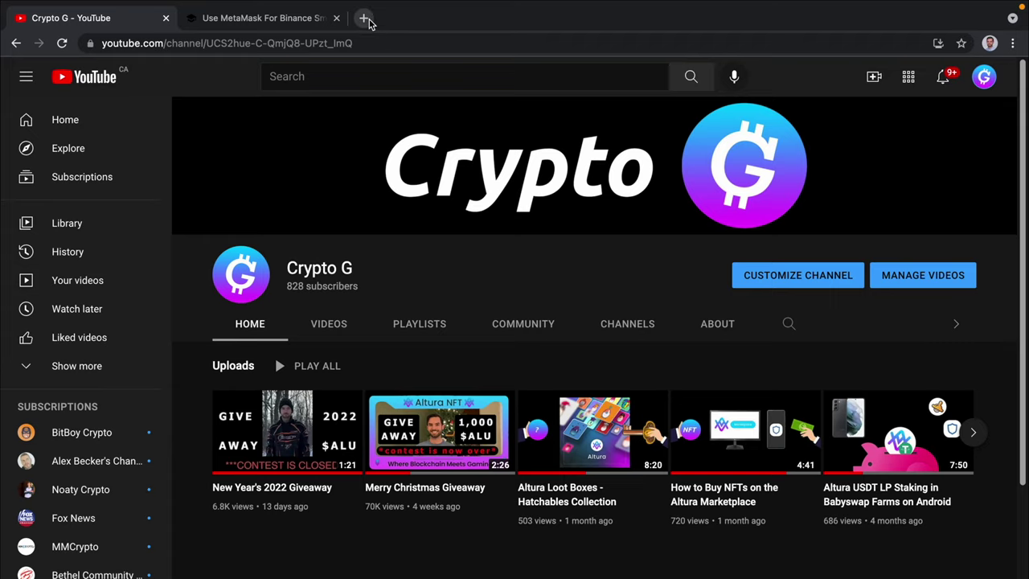
Load the MetaMask website in a new tab and go to its Download page.
click(366, 18)
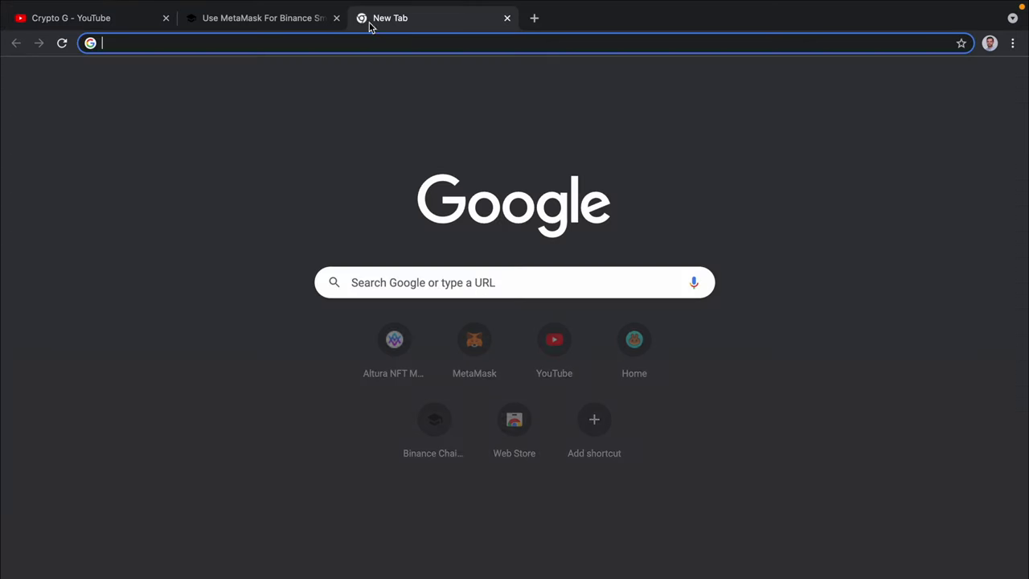
text(www.)
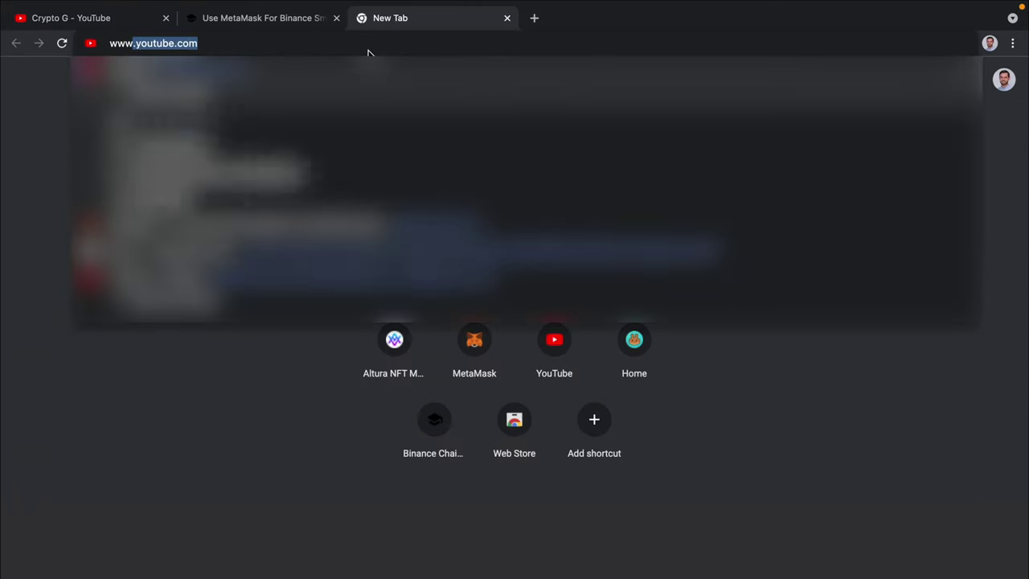
text(met)
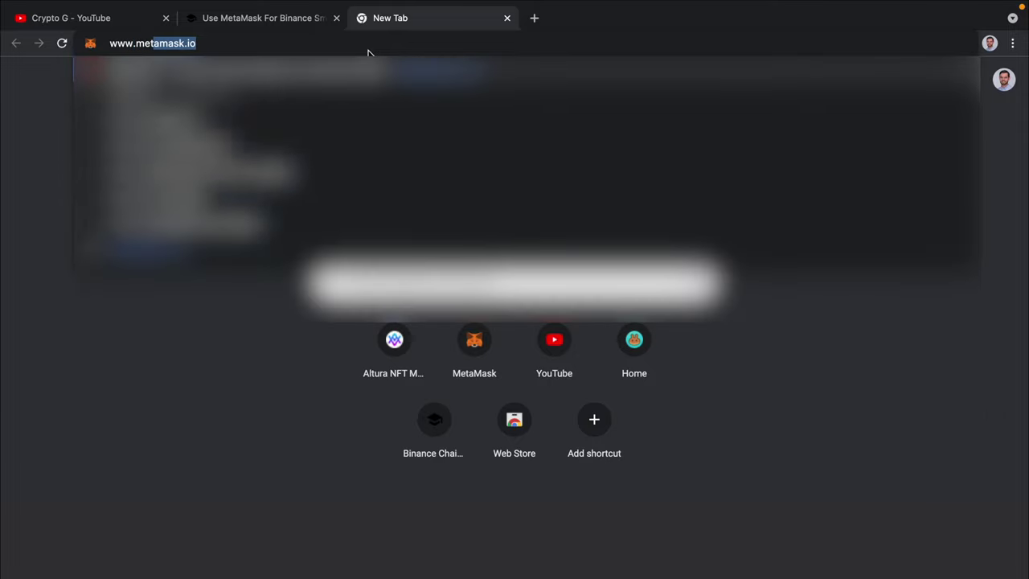
text(a)
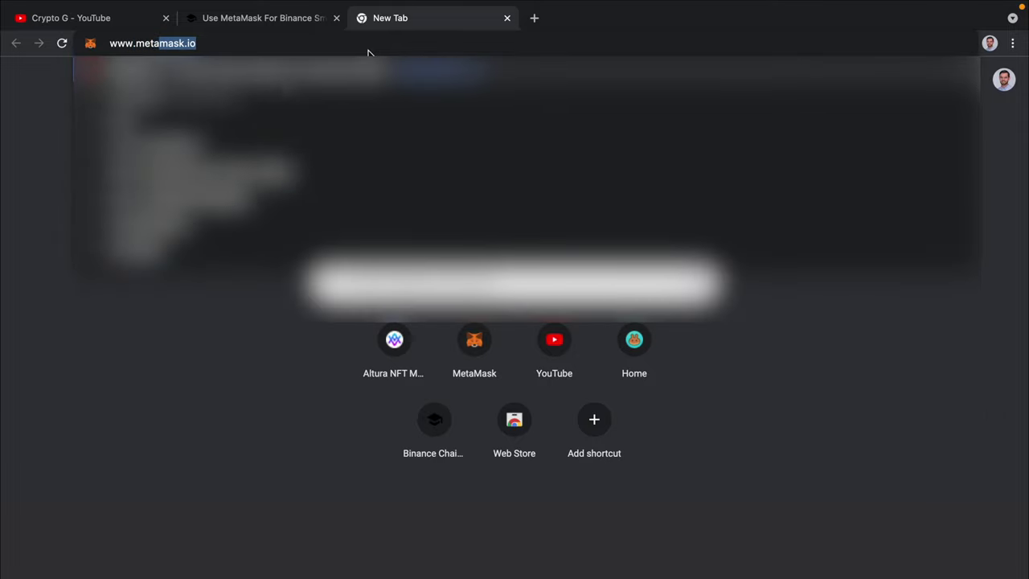
key(Return)
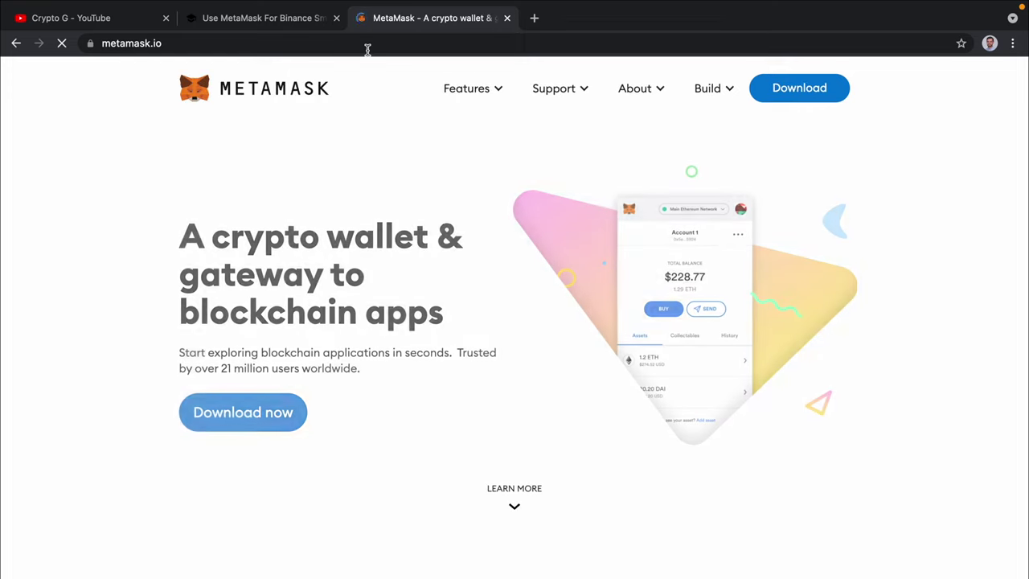
click(794, 90)
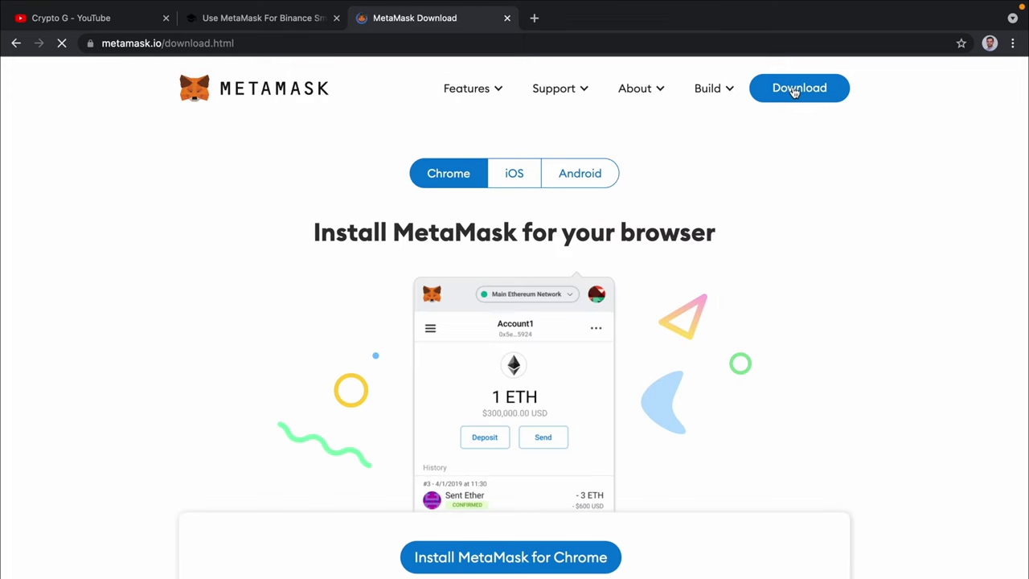
Install the MetaMask extension from its Chrome Web Store listing and confirm adding it.
click(492, 560)
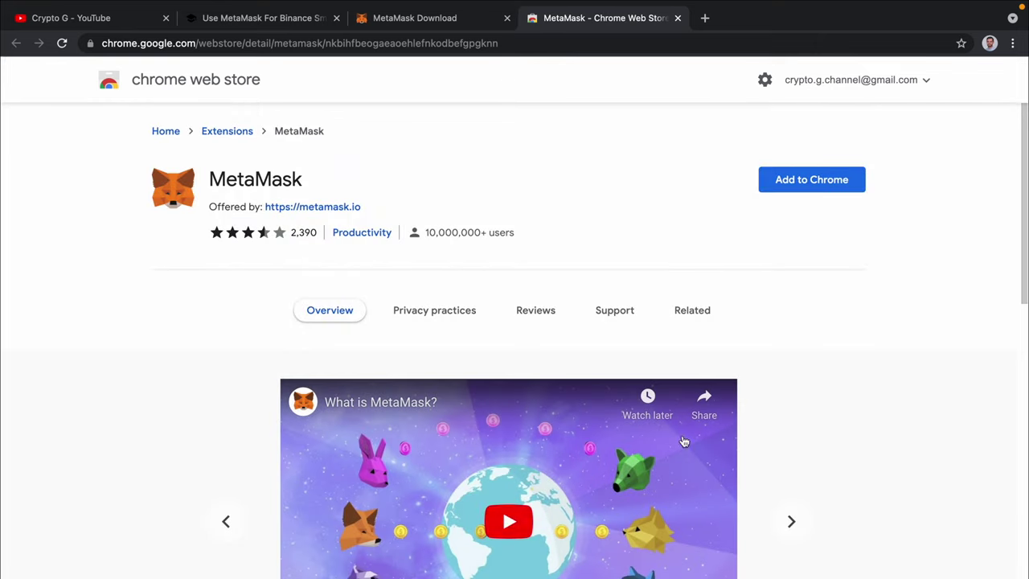
click(811, 186)
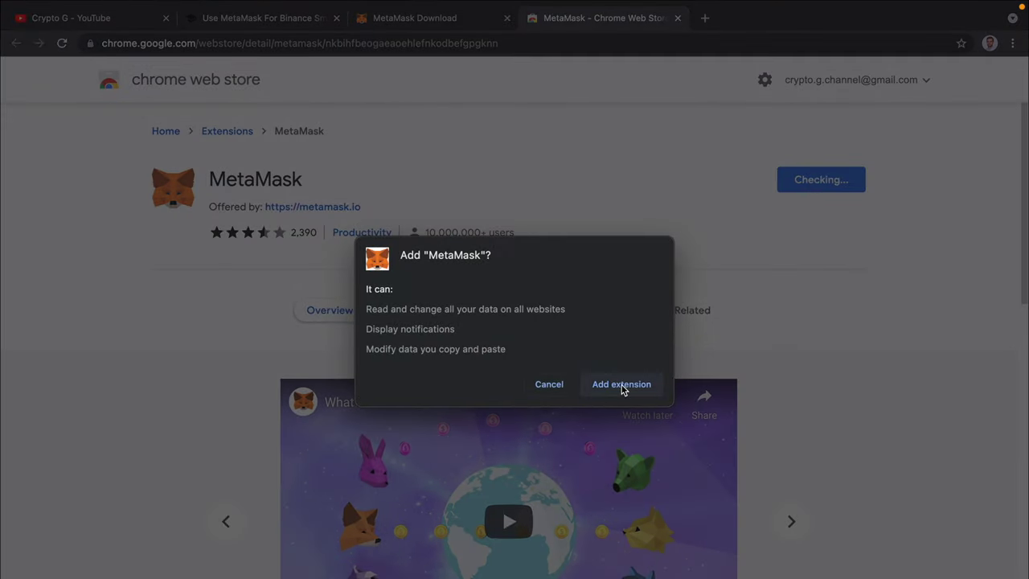
click(624, 385)
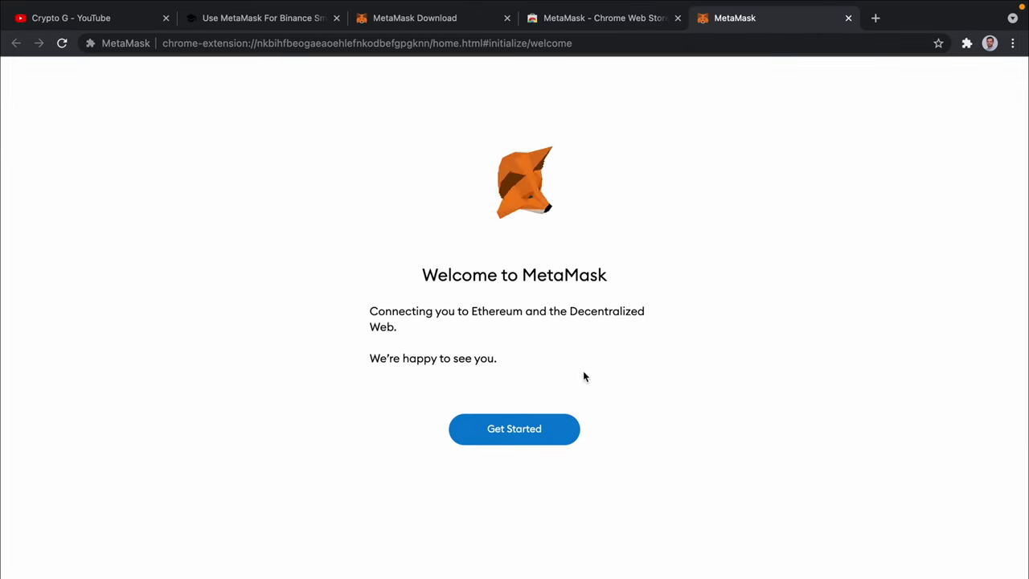
Start MetaMask setup with Import wallet and agree to share anonymous usage data.
click(515, 434)
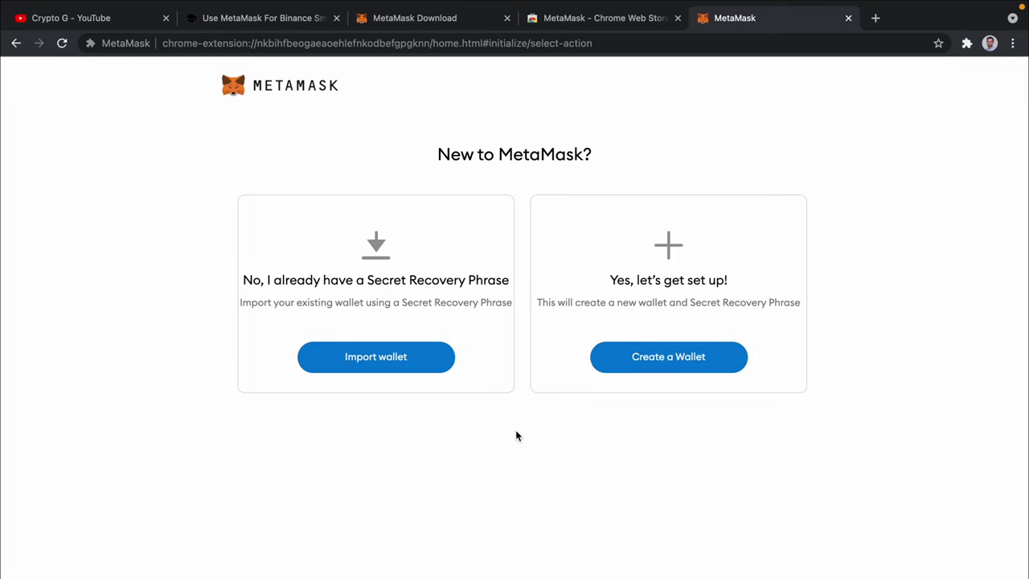
click(381, 358)
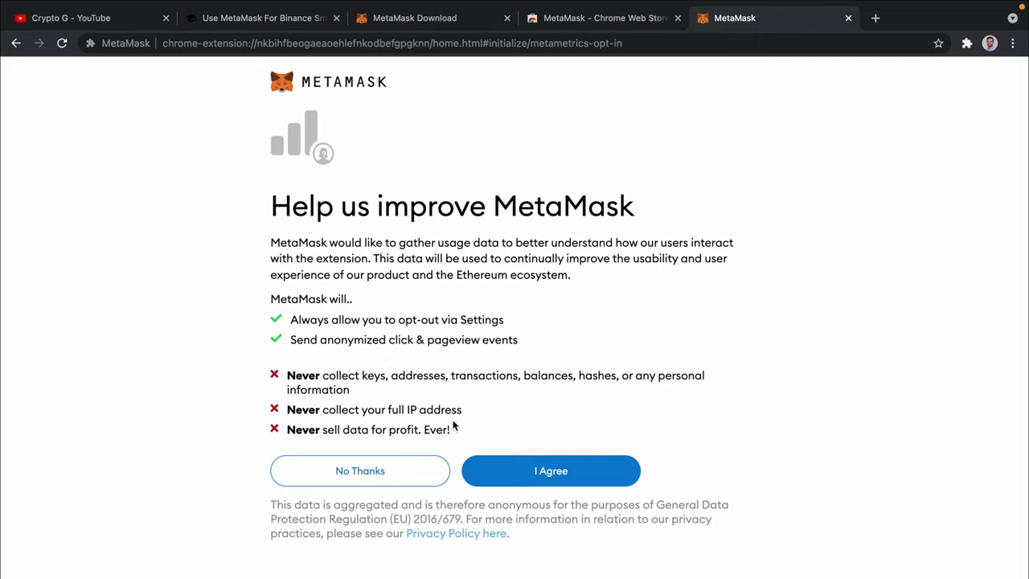
click(507, 481)
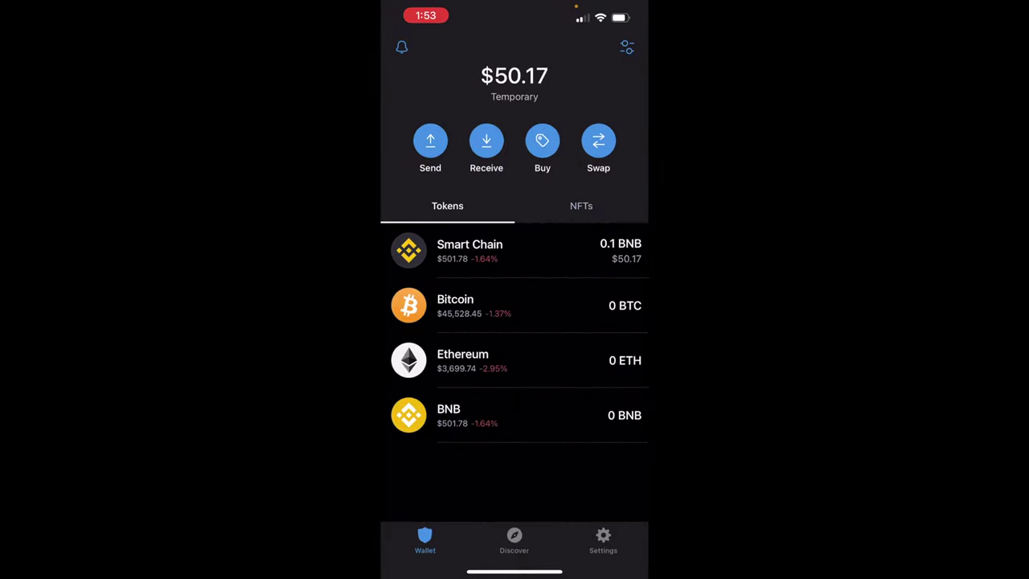
Show the Temporary wallet's 12-word secret phrase in Trust Wallet, acknowledging the risks.
click(603, 541)
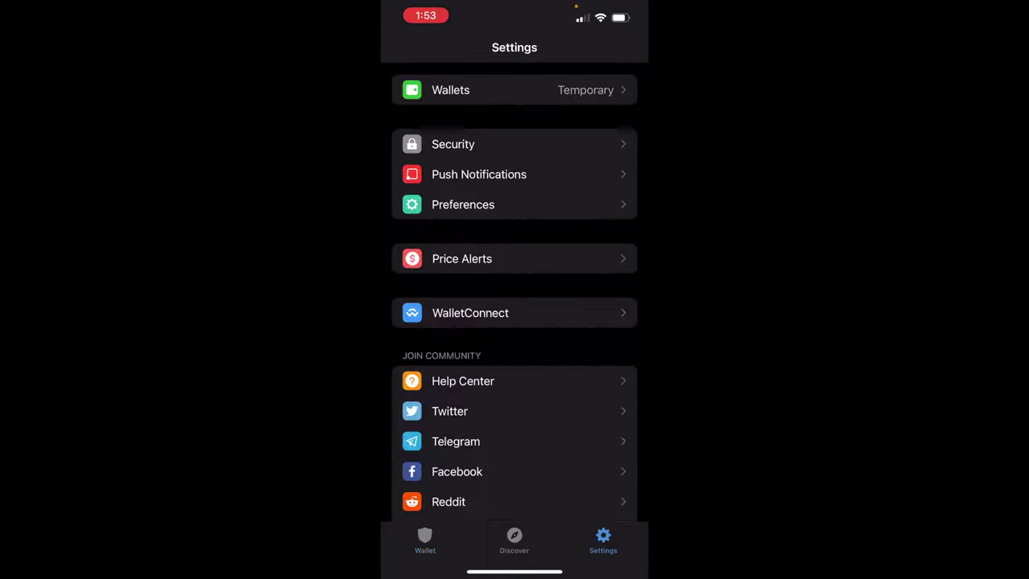
click(482, 89)
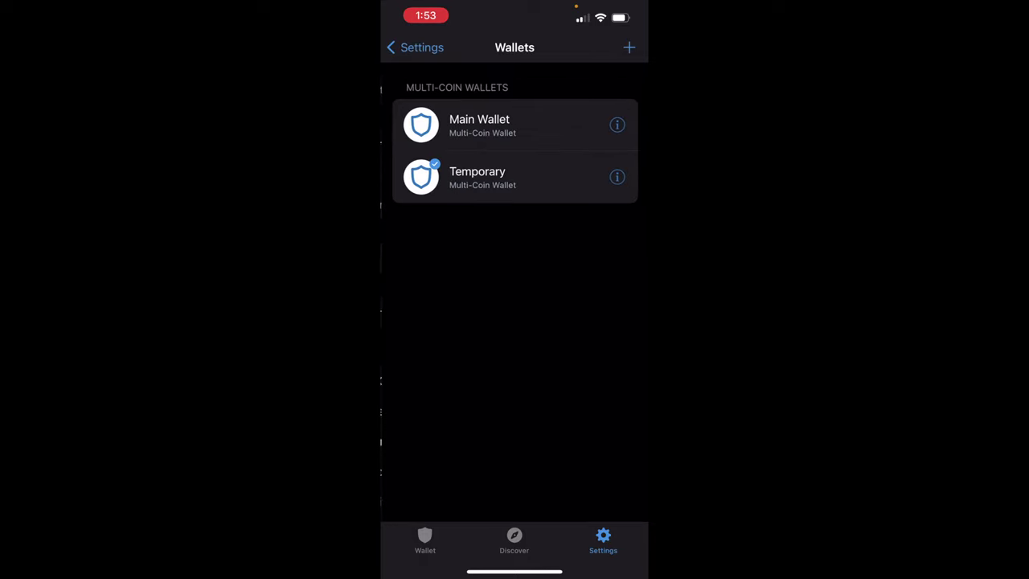
click(616, 177)
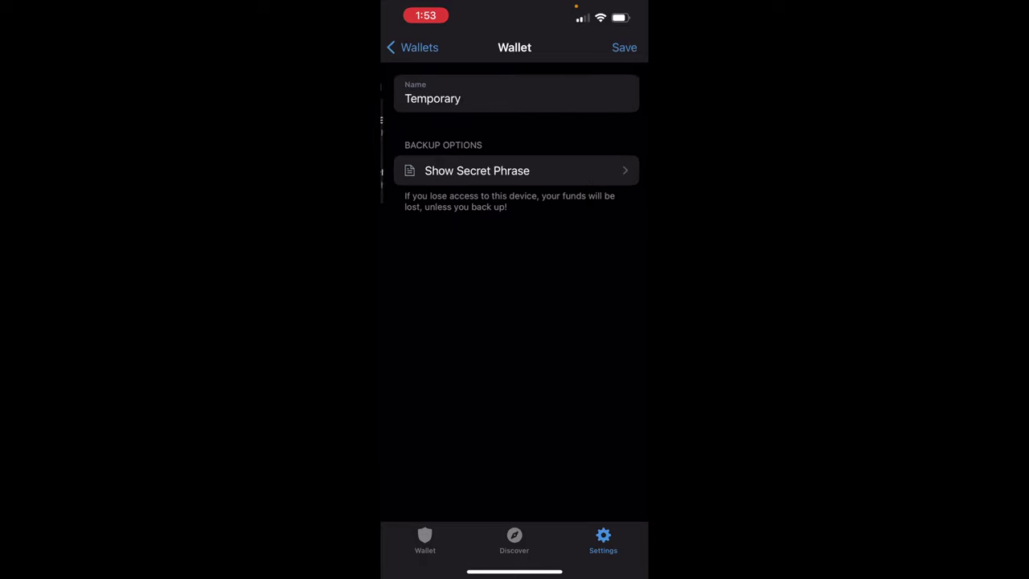
click(514, 170)
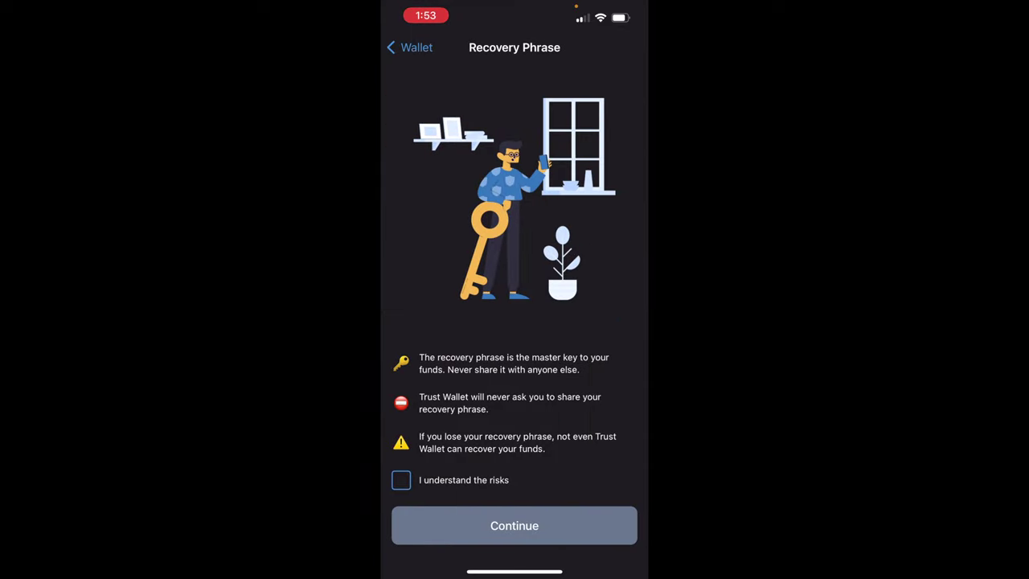
click(400, 479)
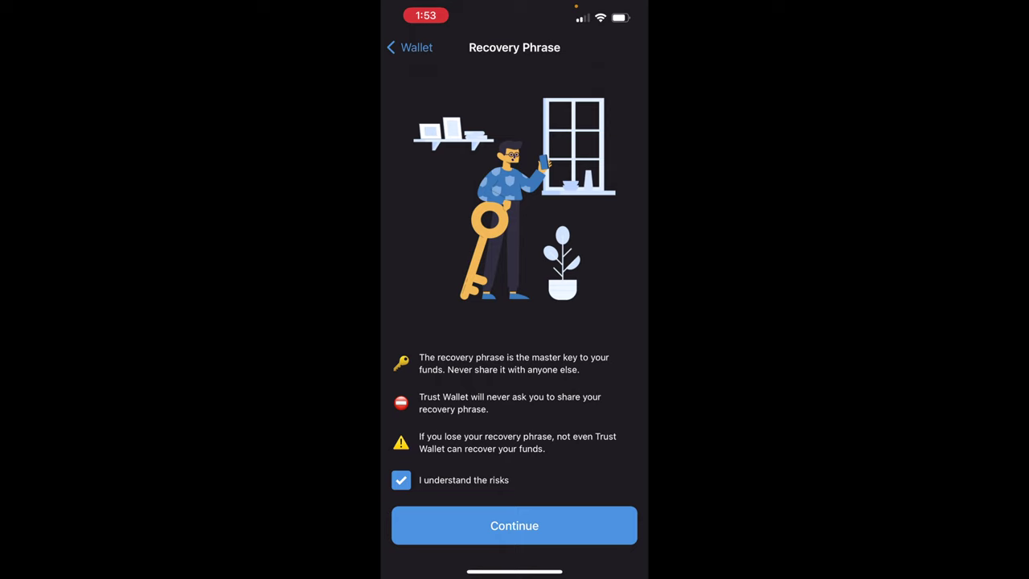
click(515, 525)
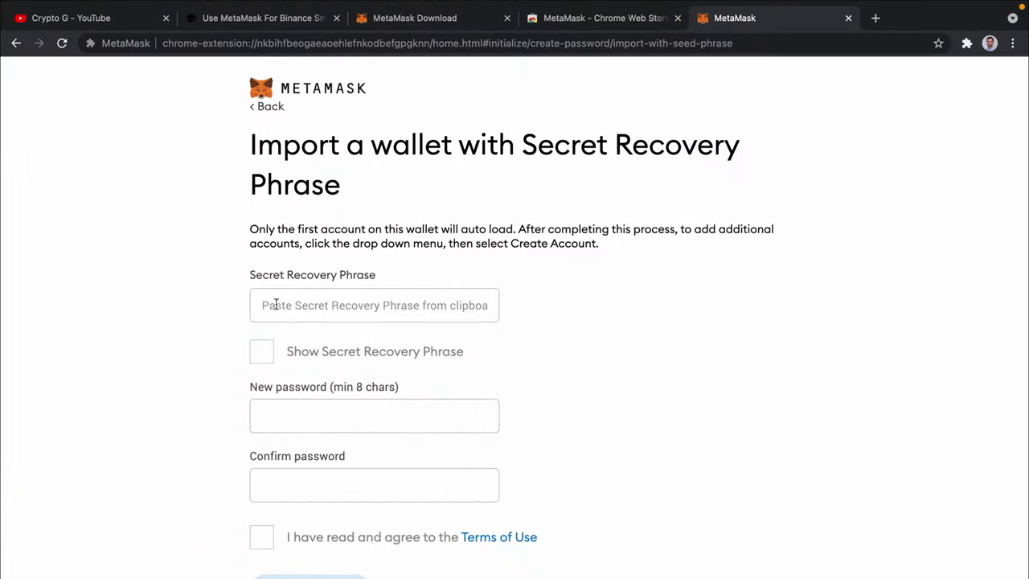
Paste the 12-word Secret Recovery Phrase into MetaMask's visible phrase field.
click(275, 305)
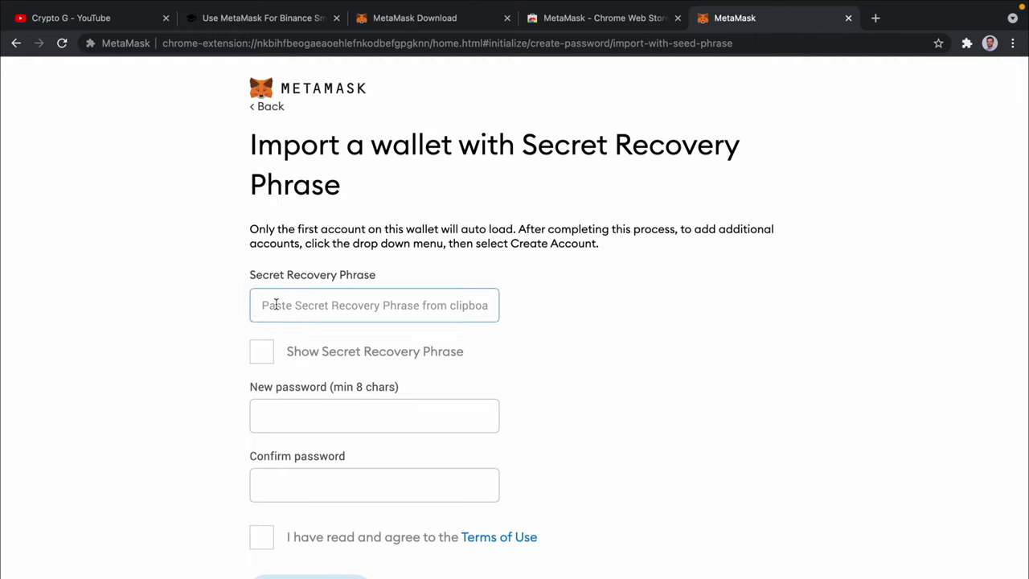
click(262, 355)
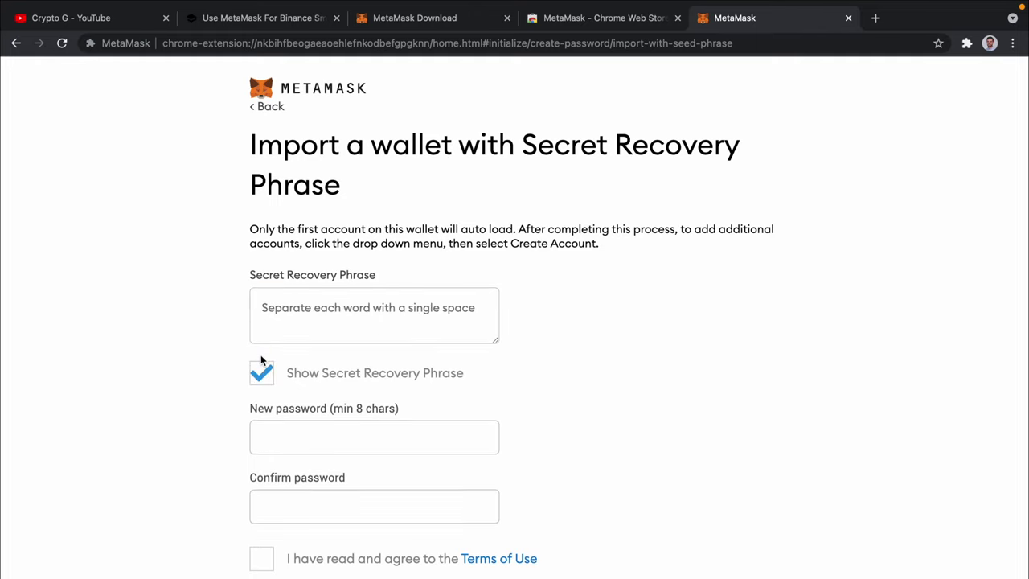
click(301, 309)
text(east)
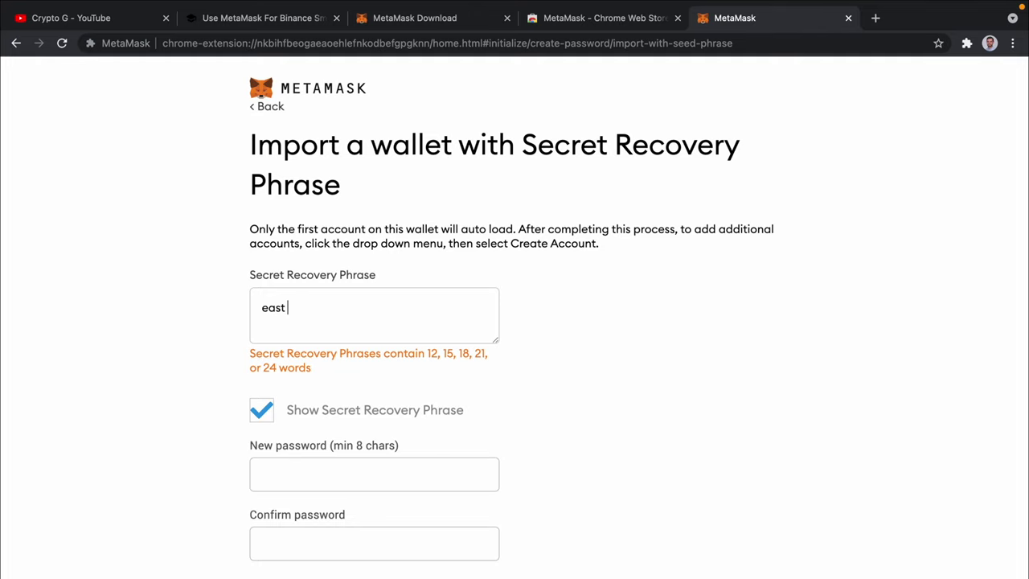
text( ridge)
key(ctrl+a)
key(ctrl+v)
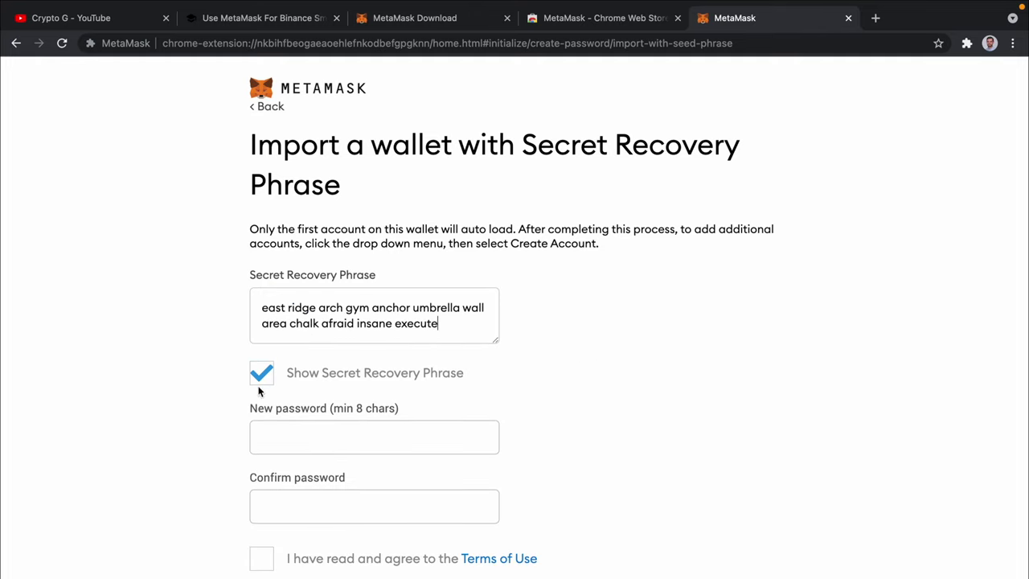
Enter and confirm a new 12-character password, then accept the Terms of Use.
click(278, 433)
text(••••••••••••)
key(Tab)
text(••••••••••••)
key(Tab)
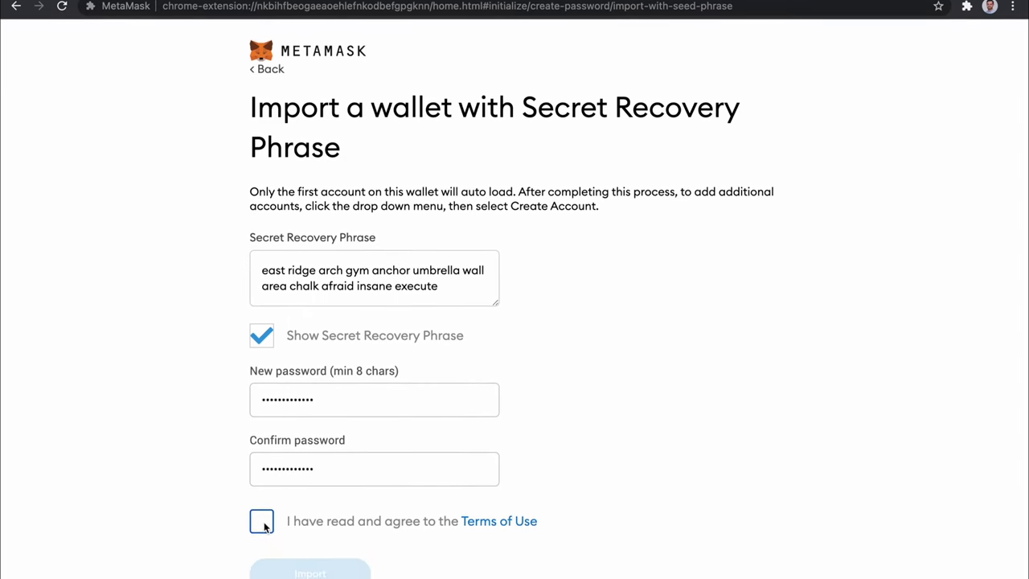
click(263, 495)
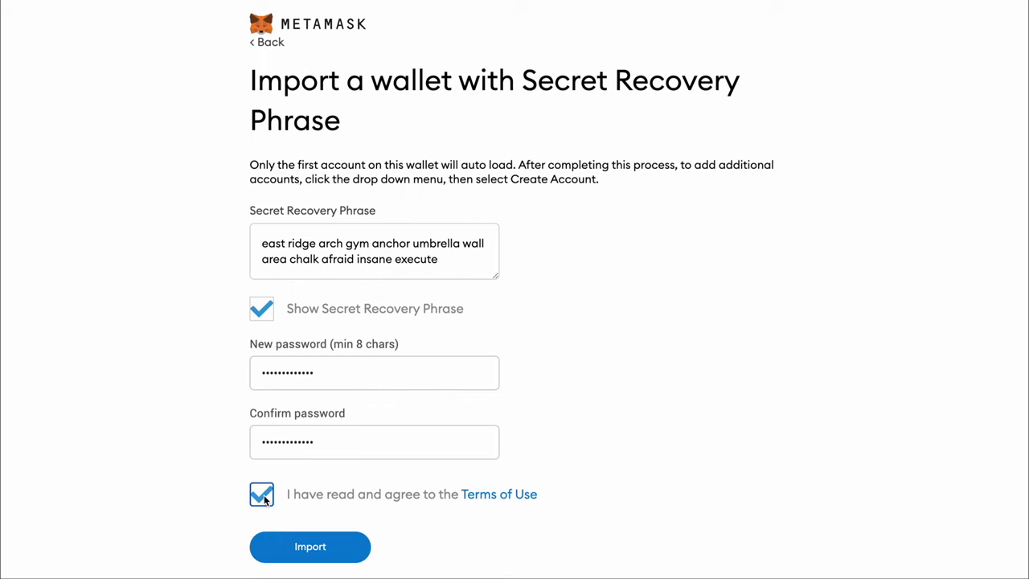
Import the wallet, finish with All Done, and dismiss the What's new popup.
click(307, 553)
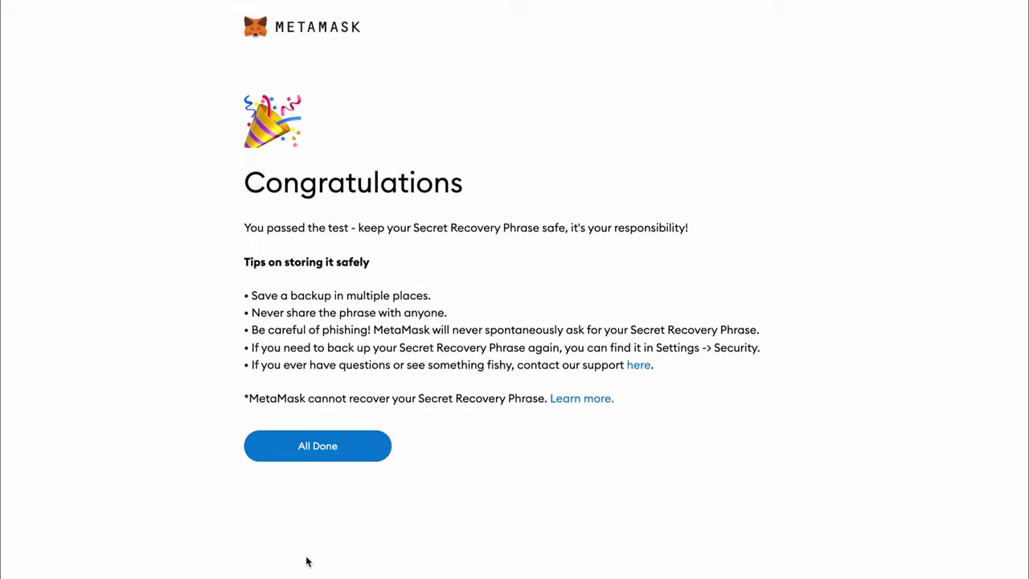
click(353, 483)
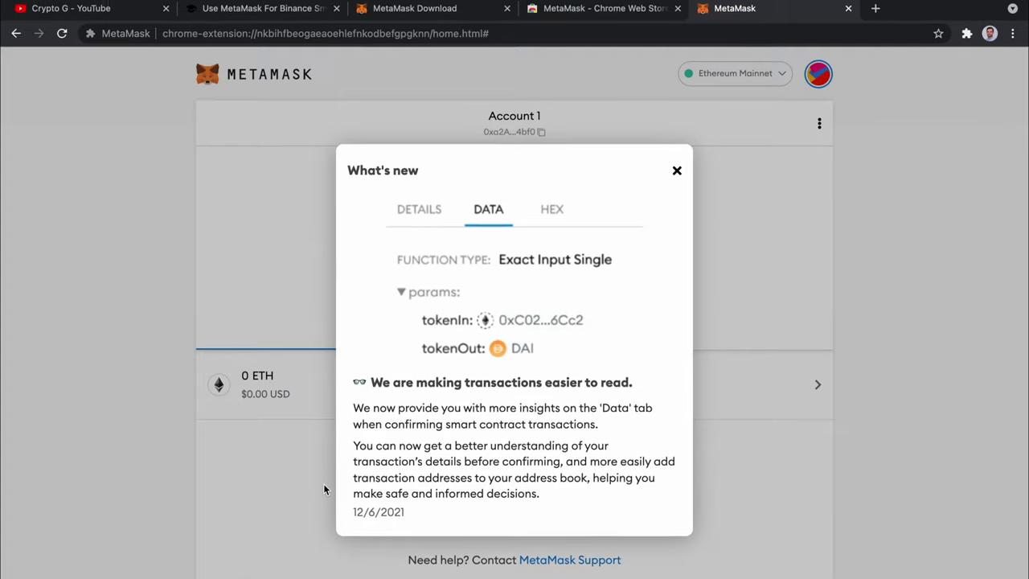
click(677, 172)
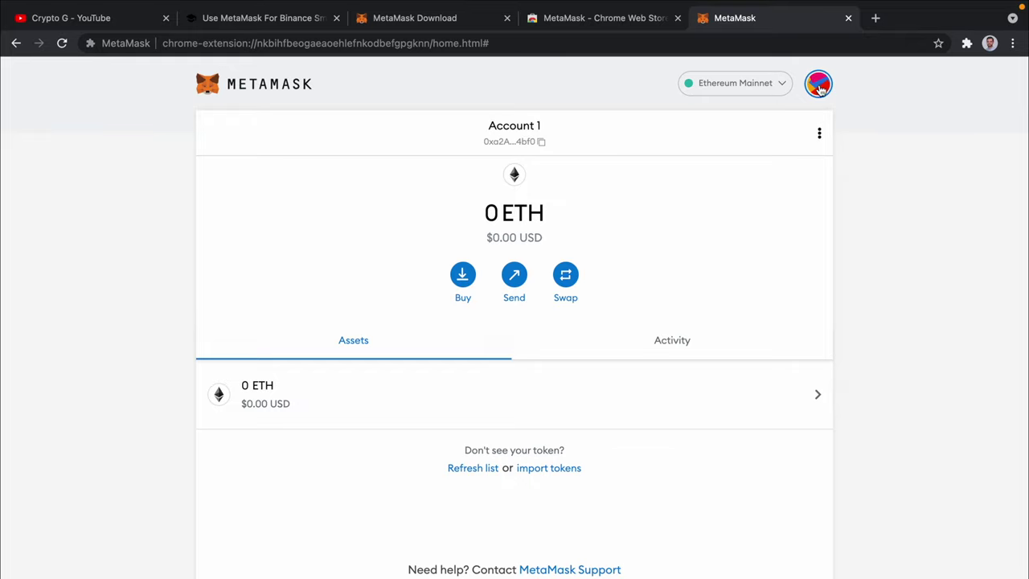
Go to MetaMask Settings > Networks from the account menu and choose Add a network.
click(817, 88)
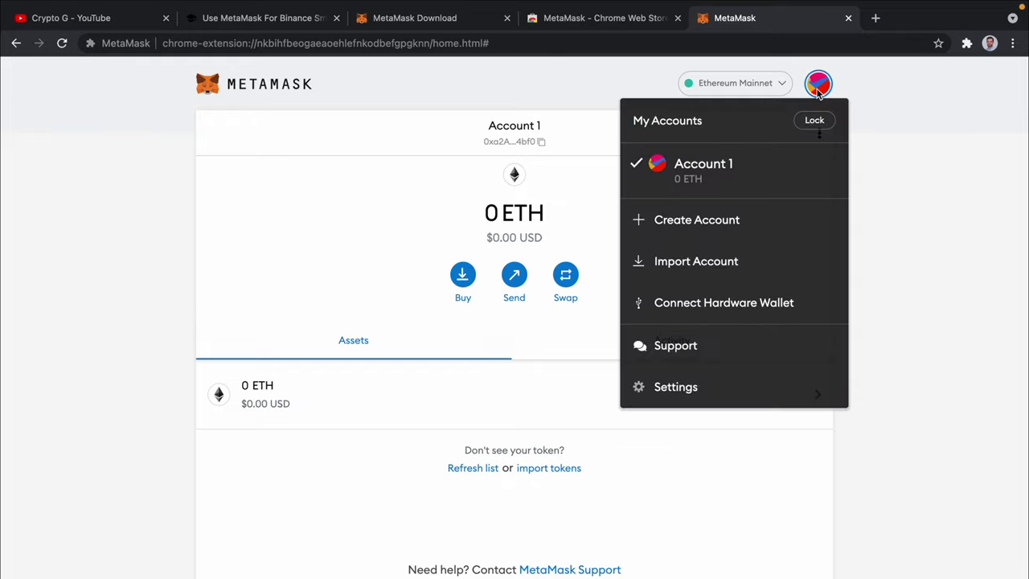
click(697, 386)
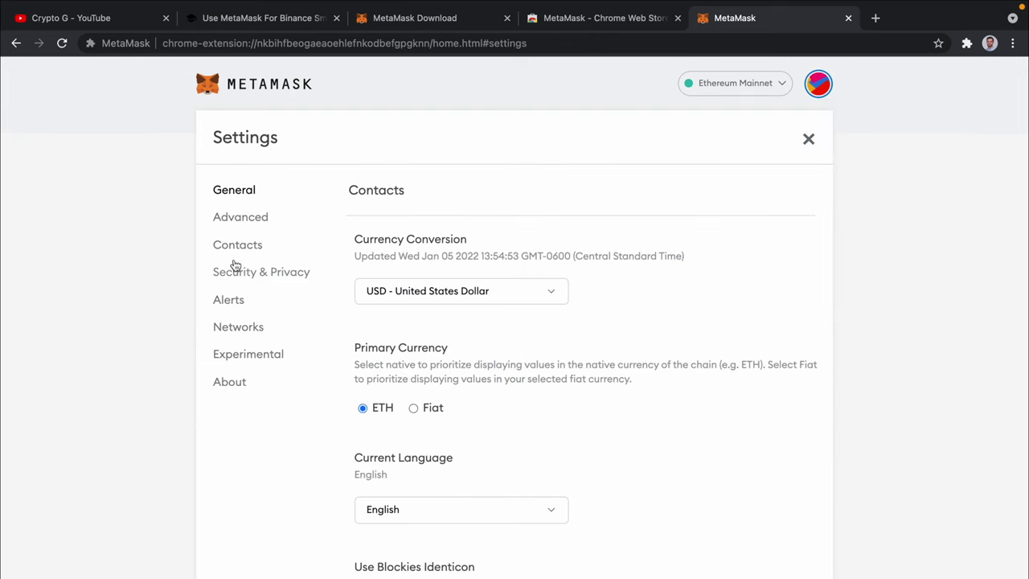
click(230, 332)
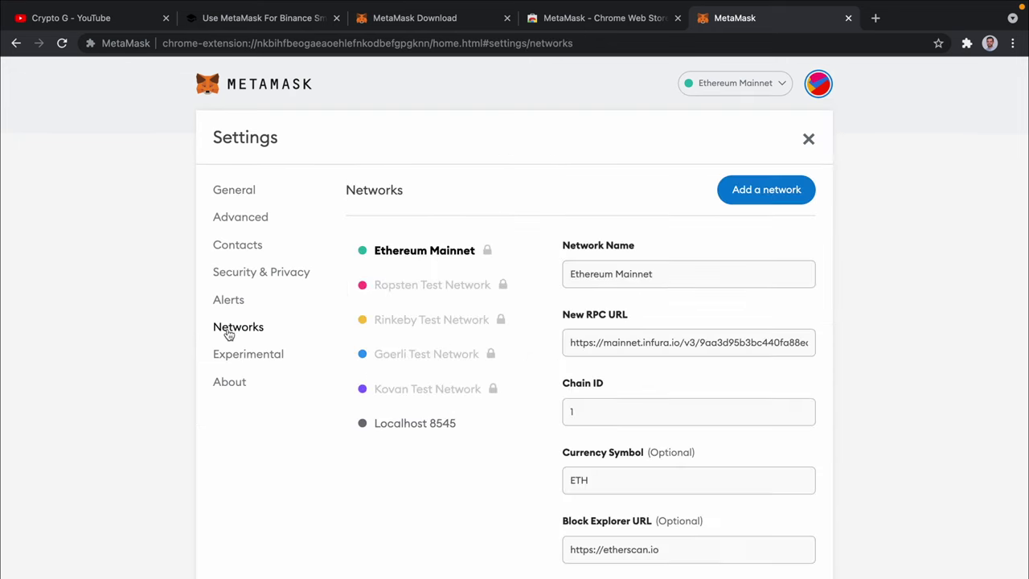
click(771, 192)
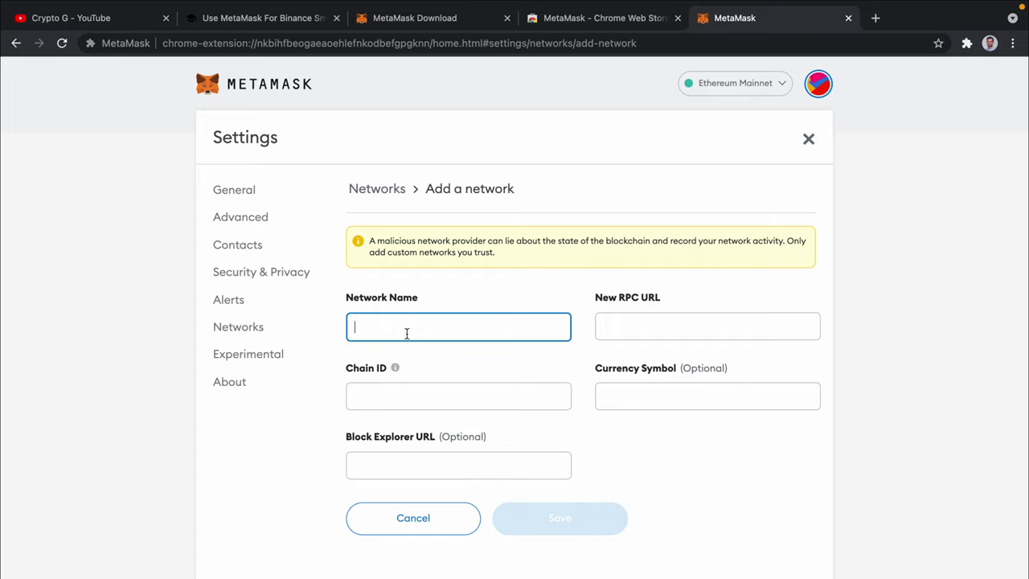
click(261, 16)
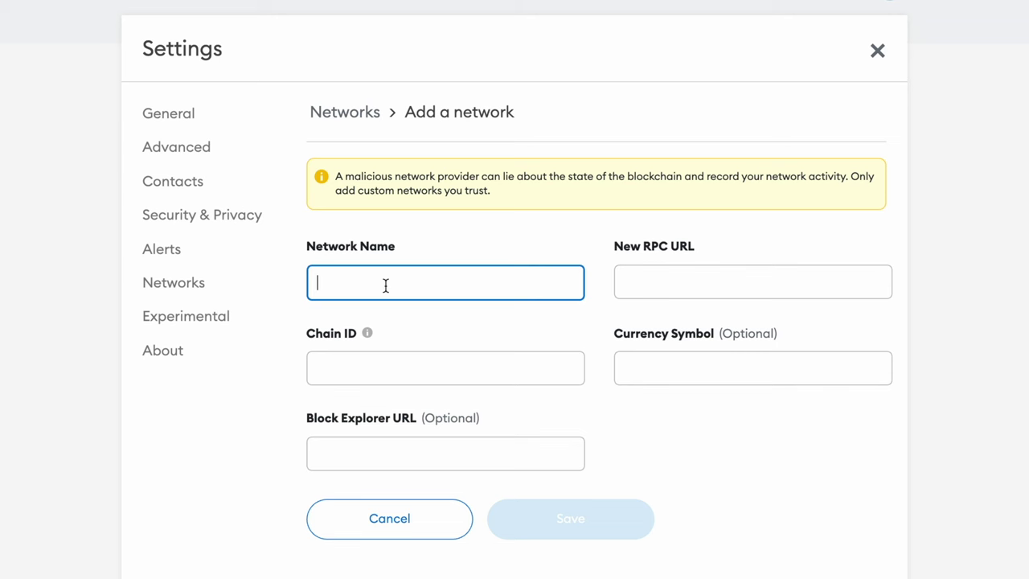
text(Binance Smart Chain)
key(BackSpace)
text(n)
key(Tab)
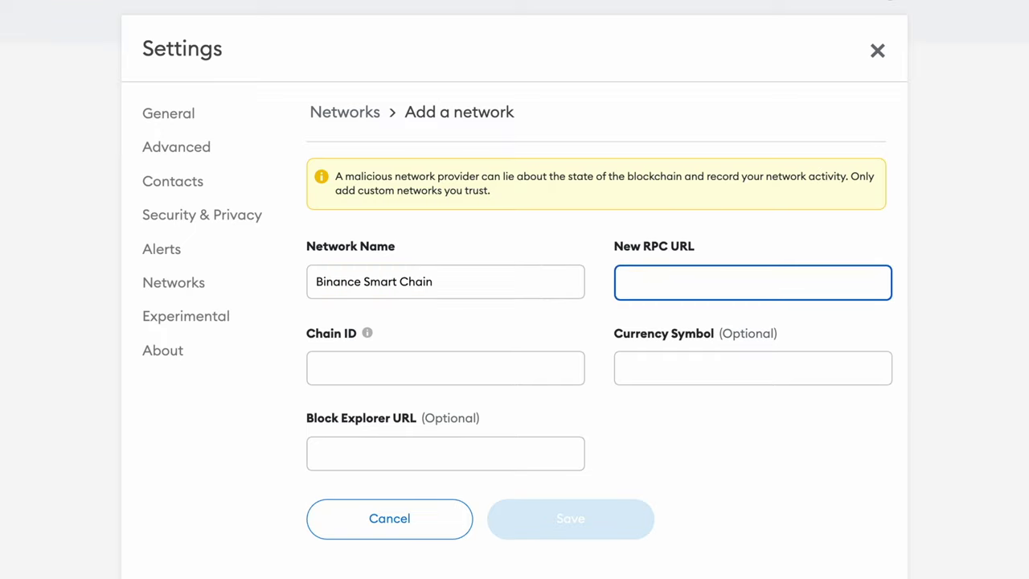
text(h)
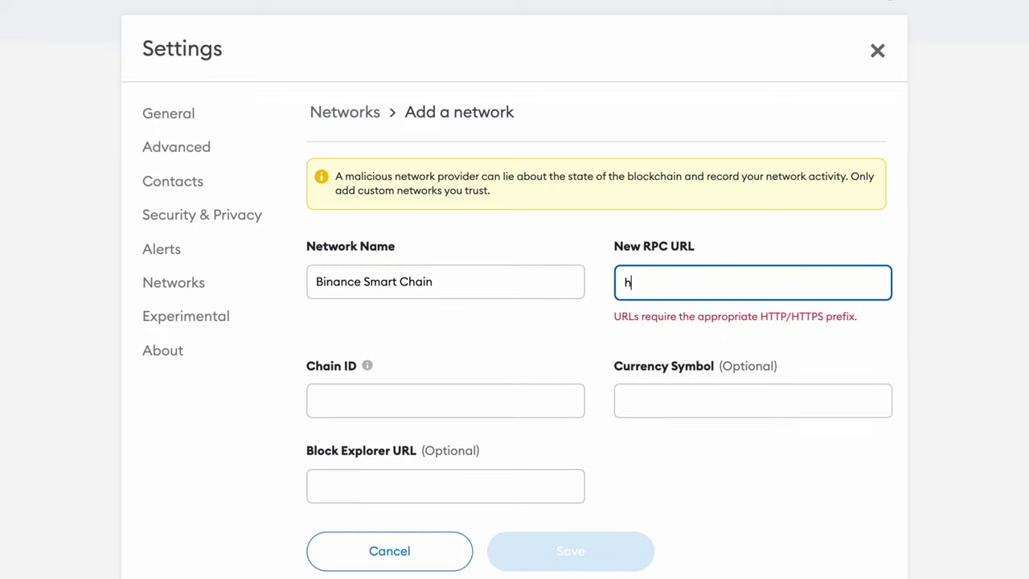
text(ttps://)
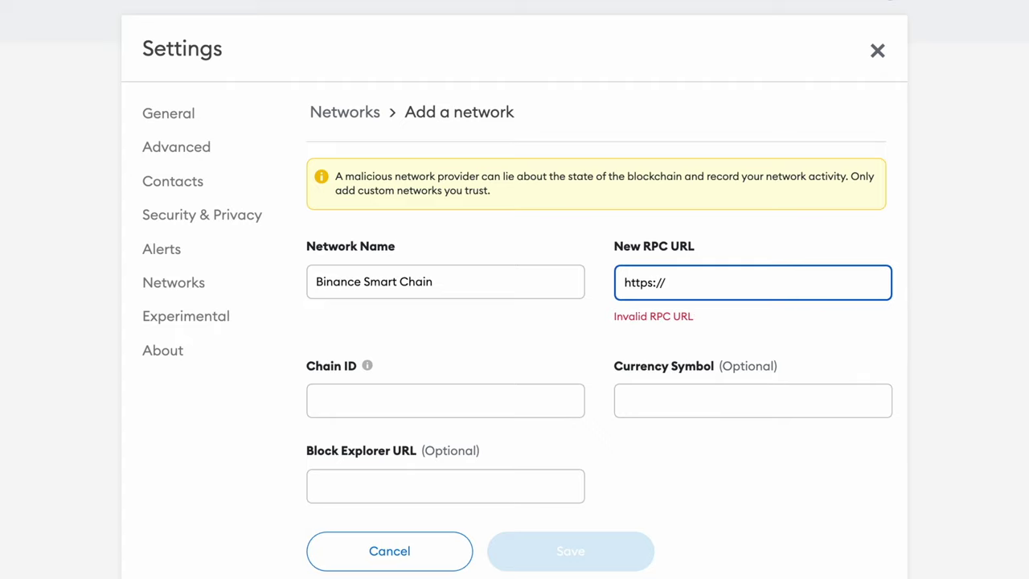
text(bsc-dataseed.binance.org)
key(Tab)
Set chain ID 56, currency symbol BNB and bscscan.com explorer, then save the network.
key(Tab)
text(56)
key(Tab)
text(BNB)
key(Tab)
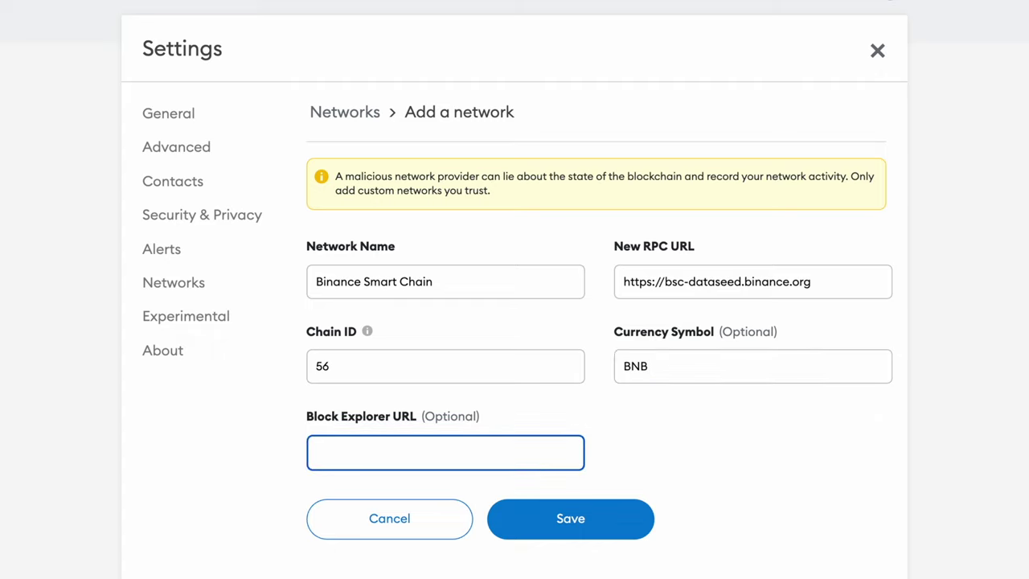
text(https://)
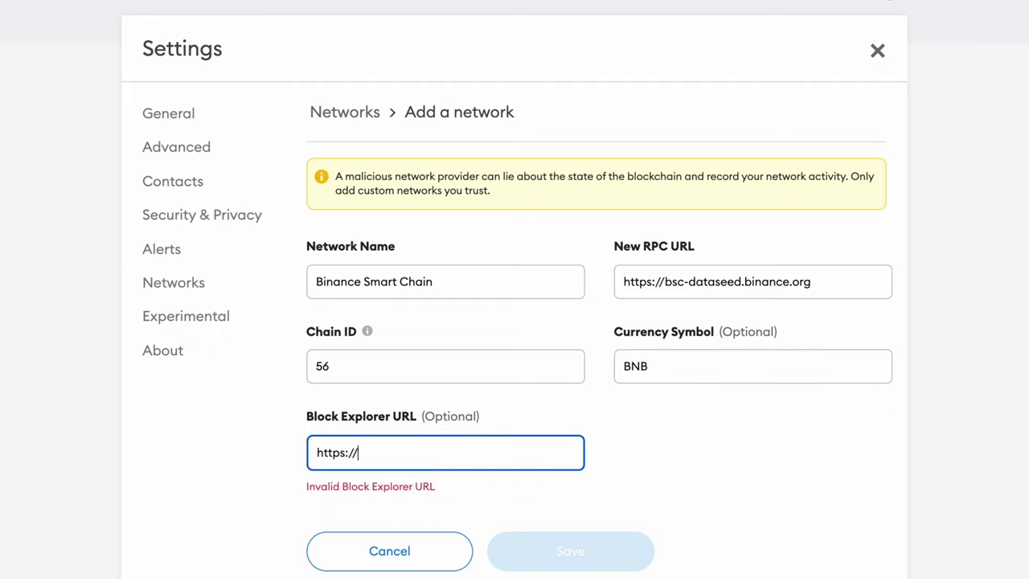
text(bs)
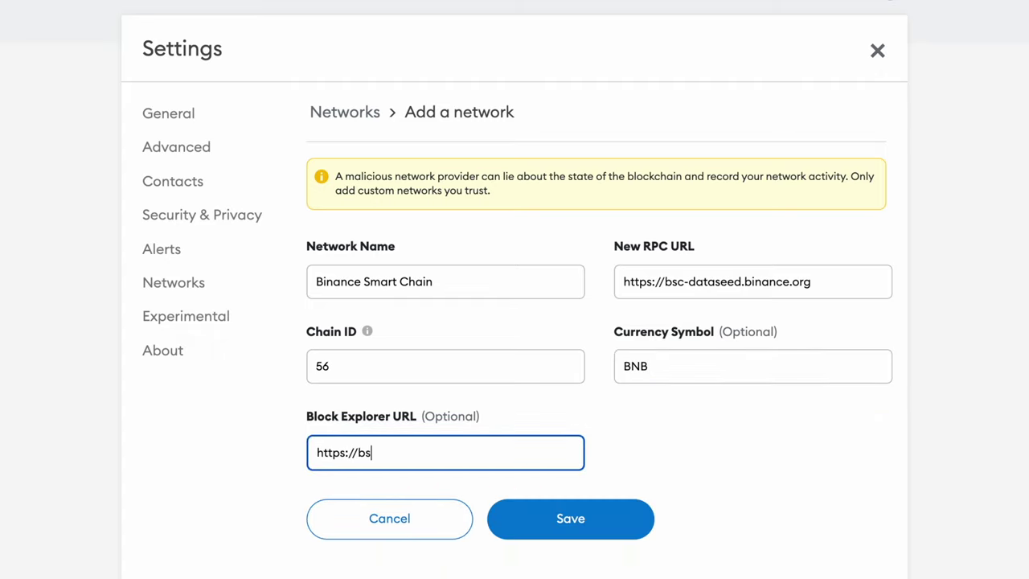
text(cscan.com)
click(586, 518)
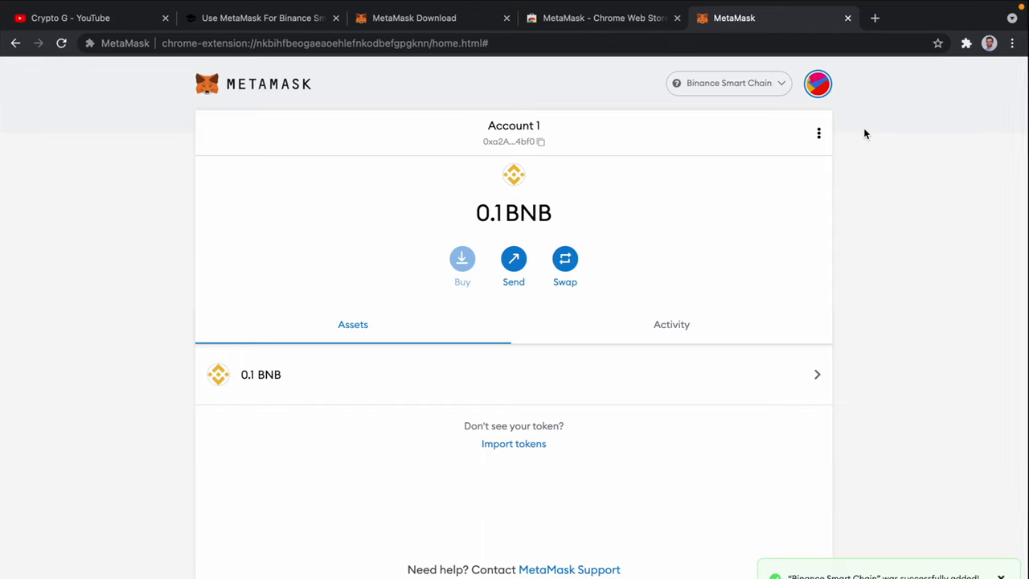
Open app.alturanft.com in a new tab and approve connecting MetaMask Account 1.
click(876, 17)
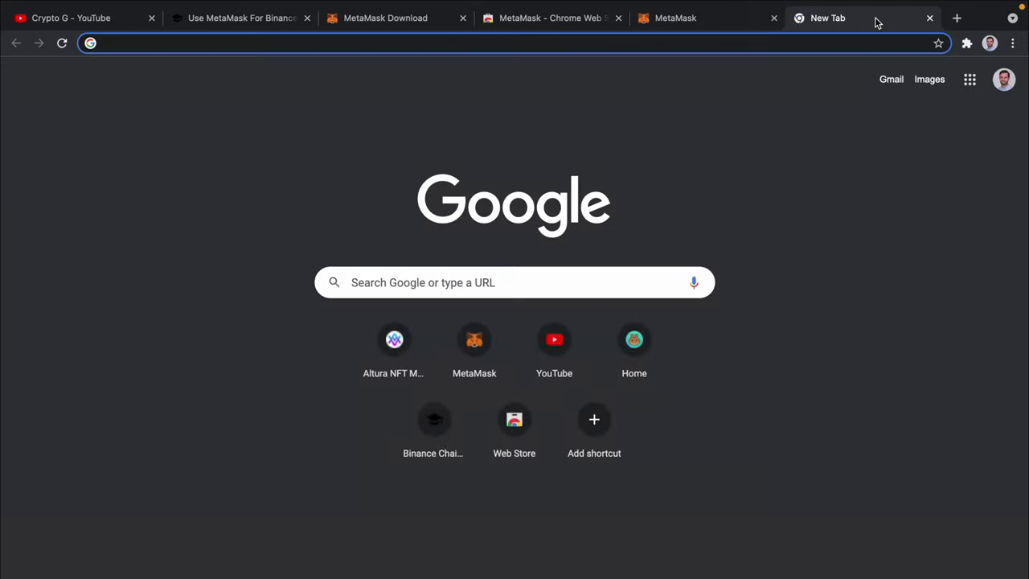
text(app)
key(Return)
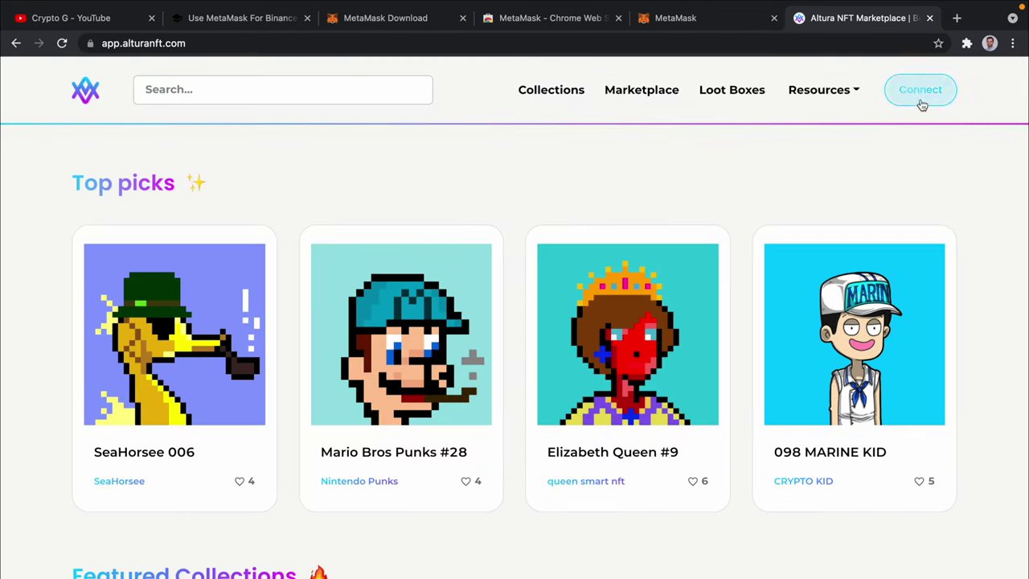
click(919, 92)
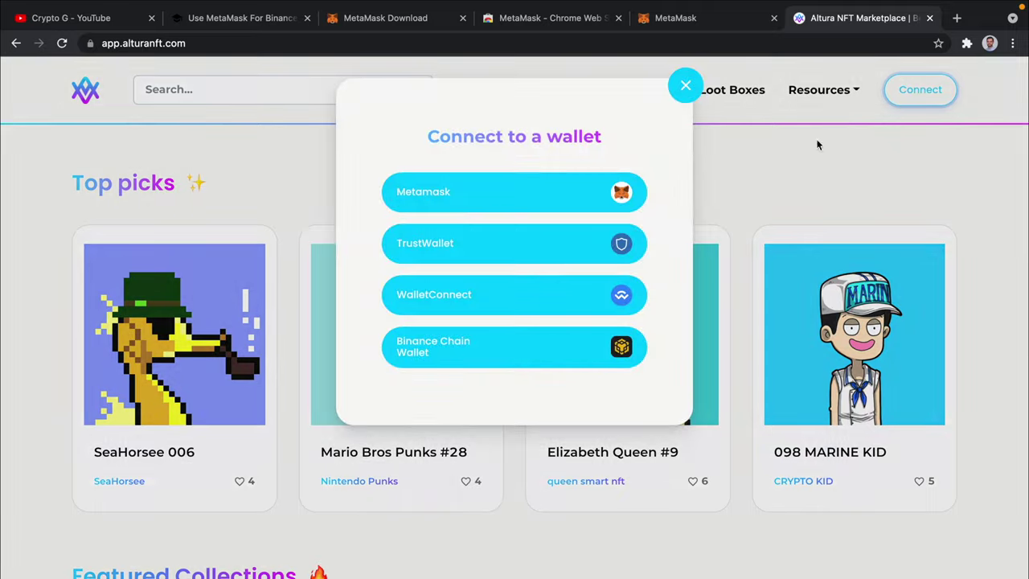
click(492, 194)
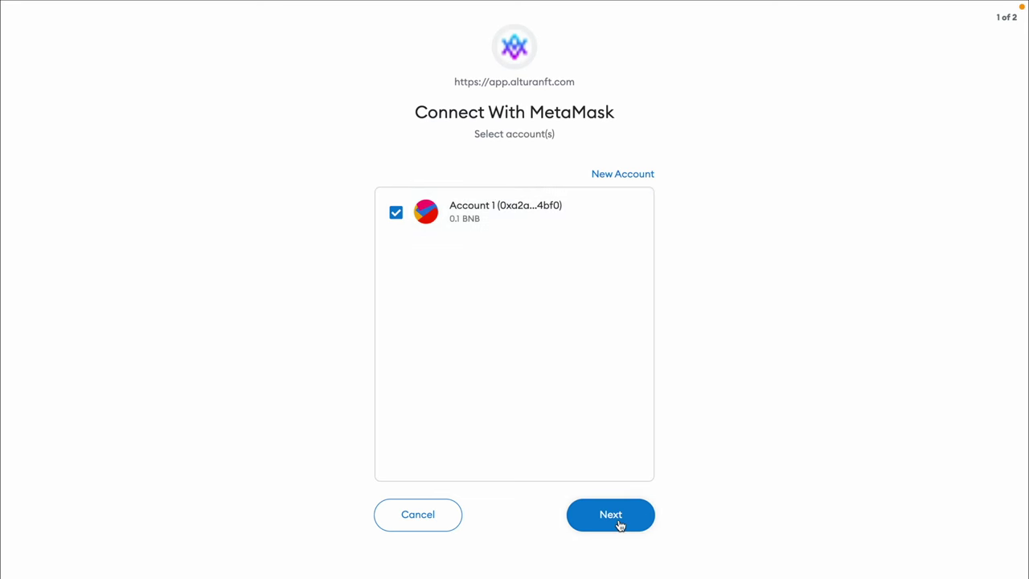
click(620, 524)
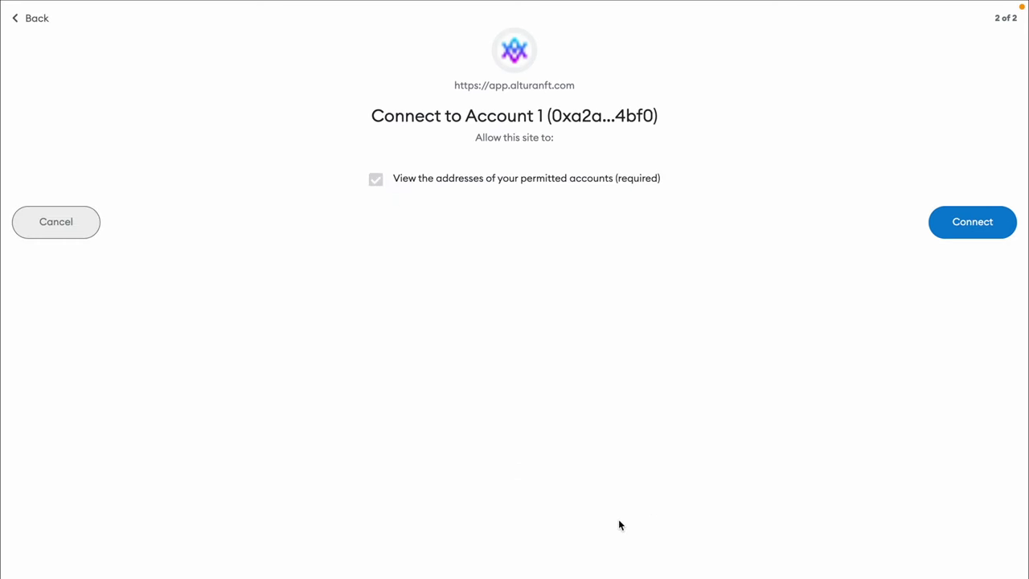
click(970, 238)
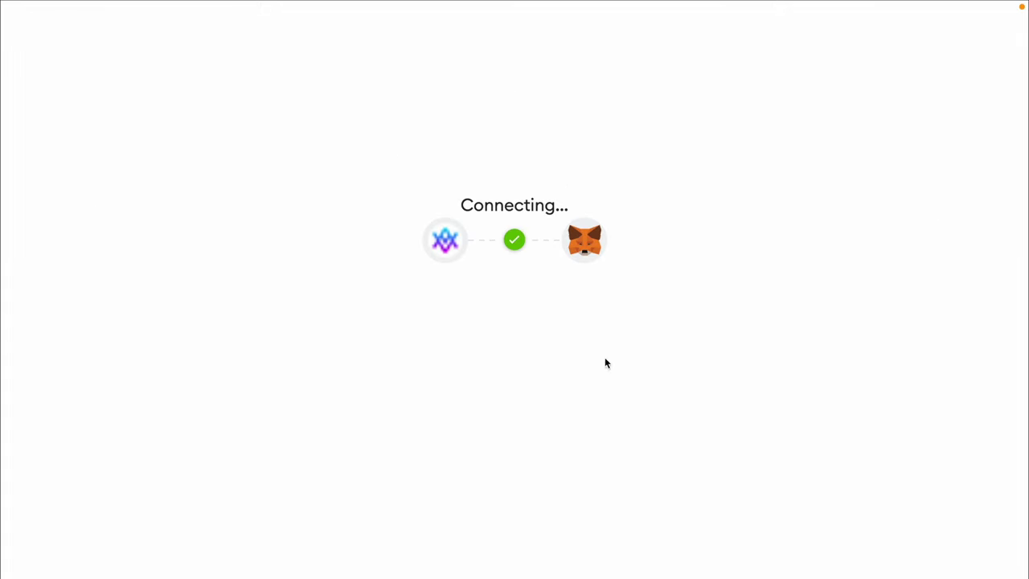